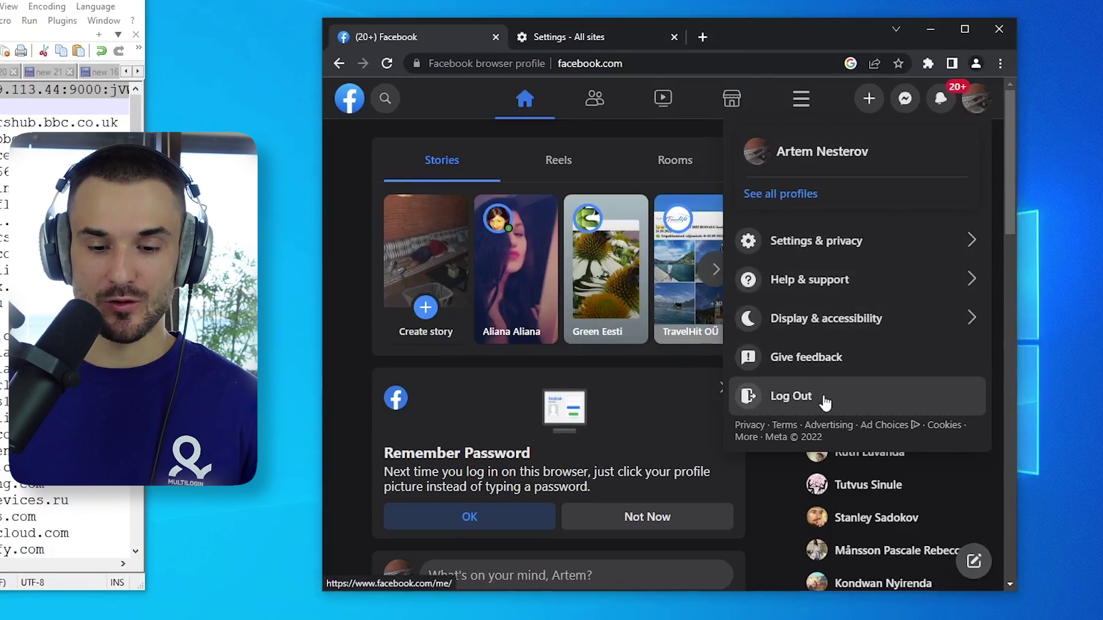
# Step: Log out of Facebook and check that facebook.com still stores 6 cookies in site settings
pyautogui.click(756, 377)
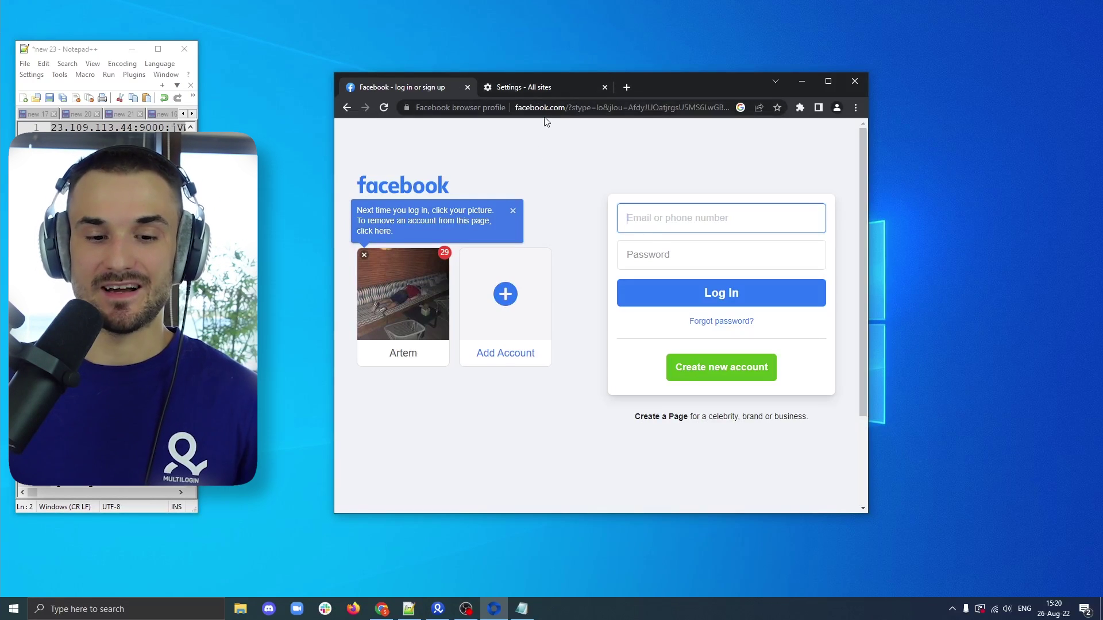
pyautogui.click(536, 92)
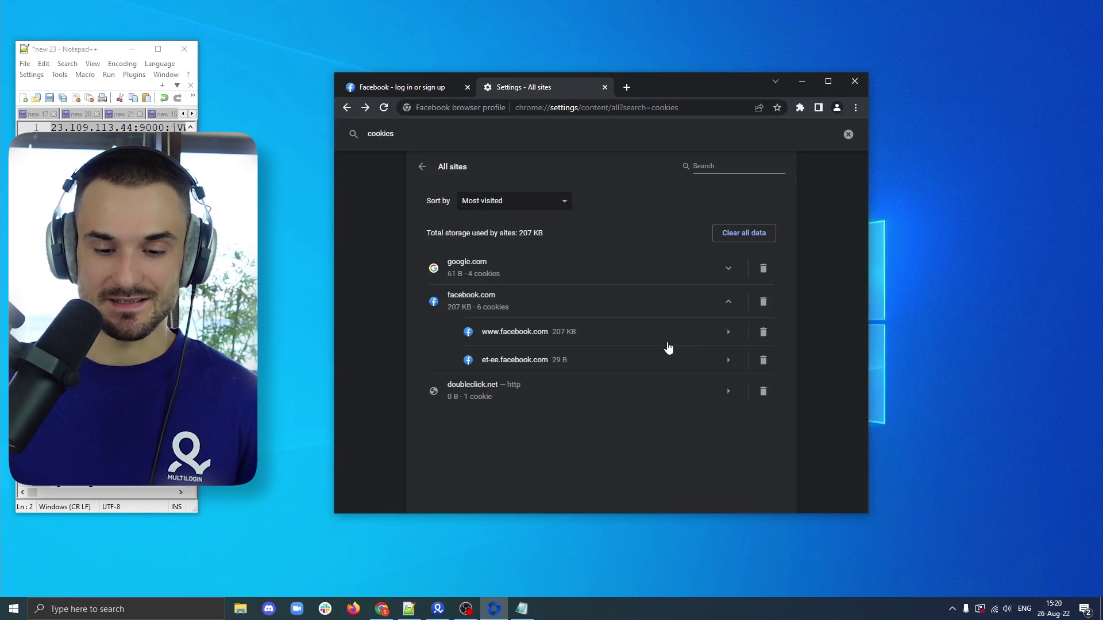
pyautogui.click(402, 88)
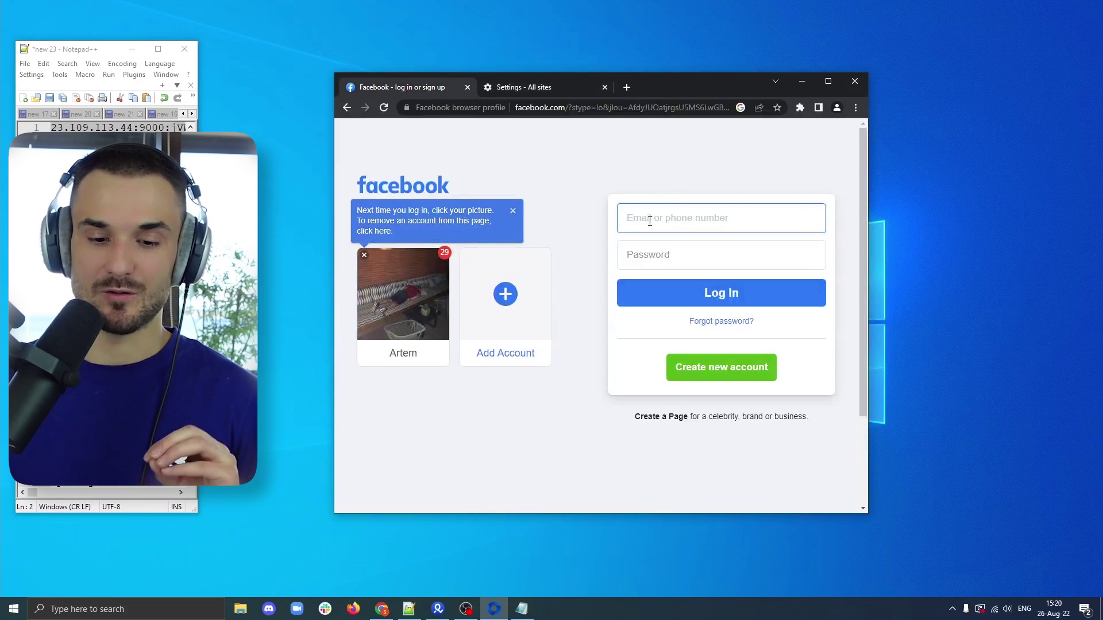
pyautogui.click(531, 92)
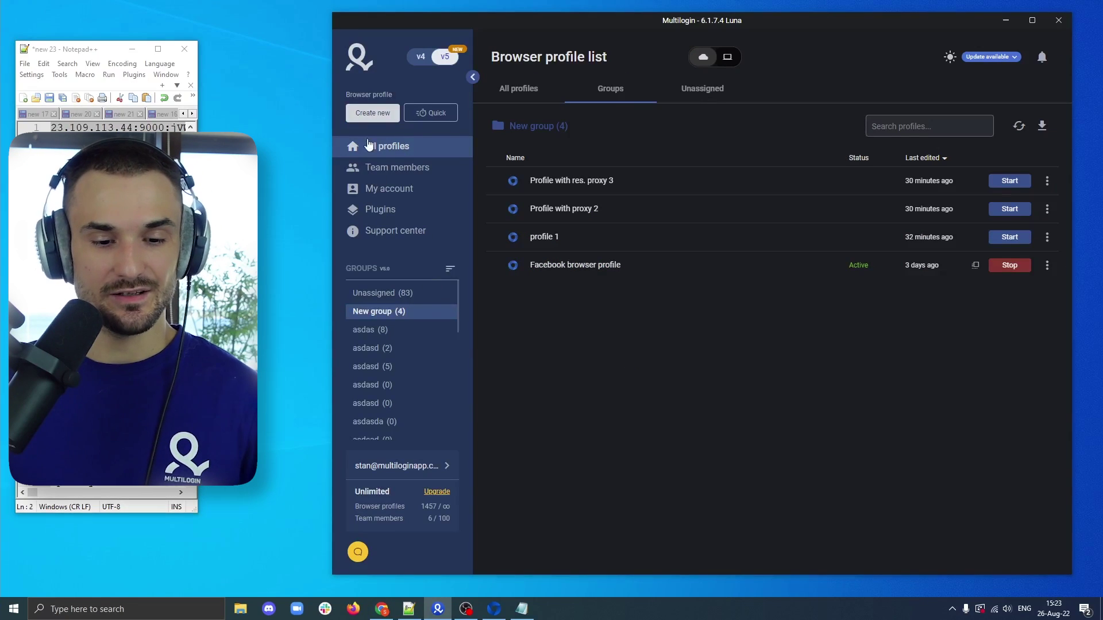
# Step: Start a new profile named 'profile 4' in New group, keeping Windows and Mimic
pyautogui.click(372, 116)
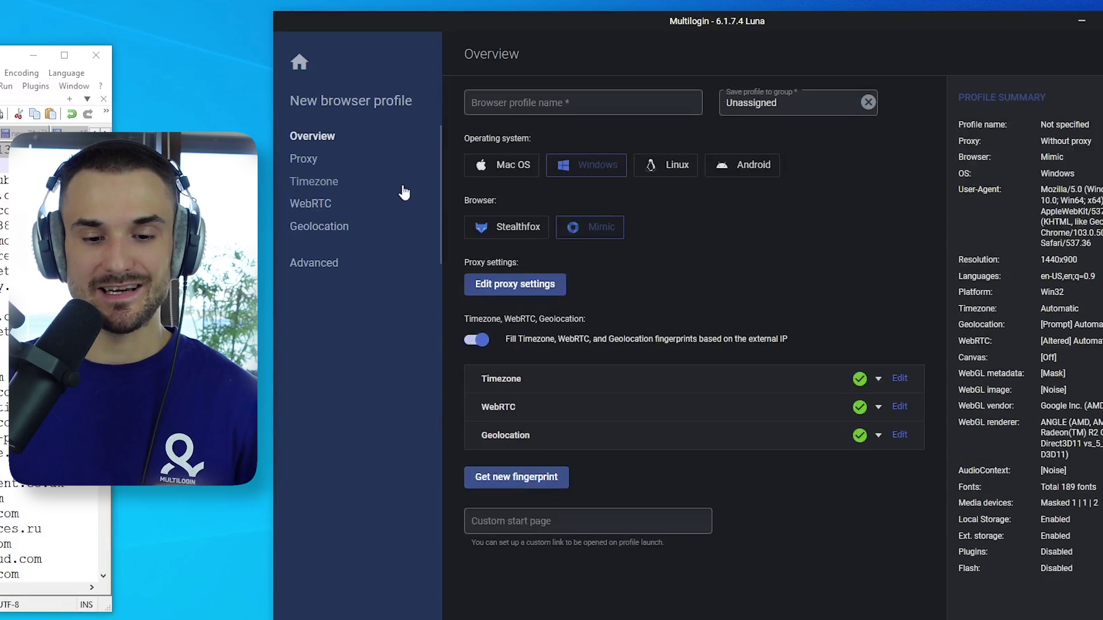
pyautogui.click(523, 105)
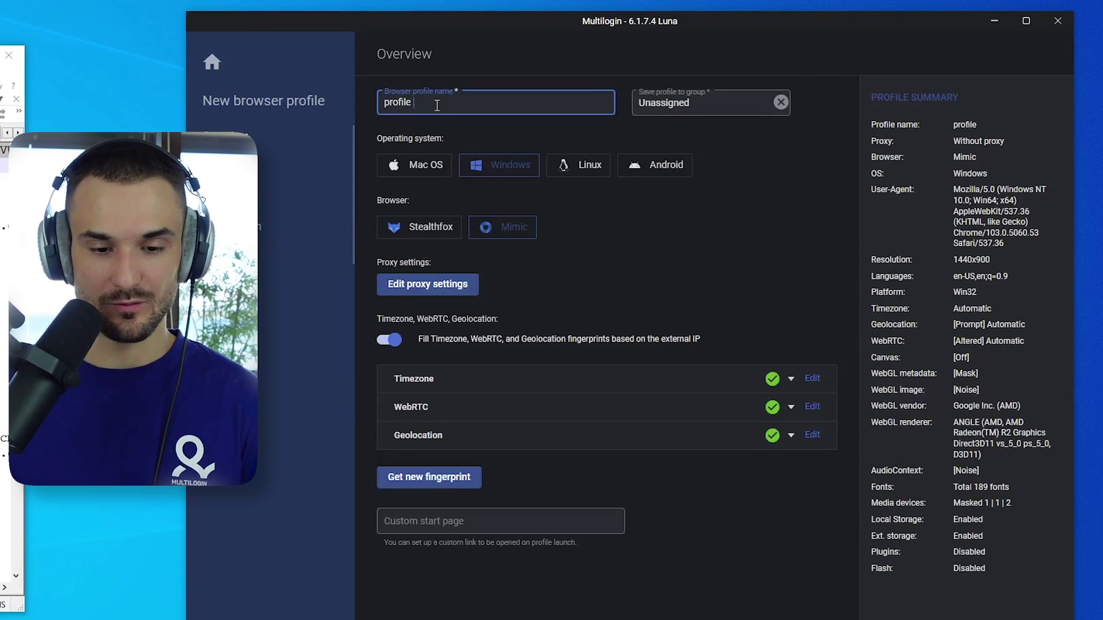
pyautogui.click(677, 109)
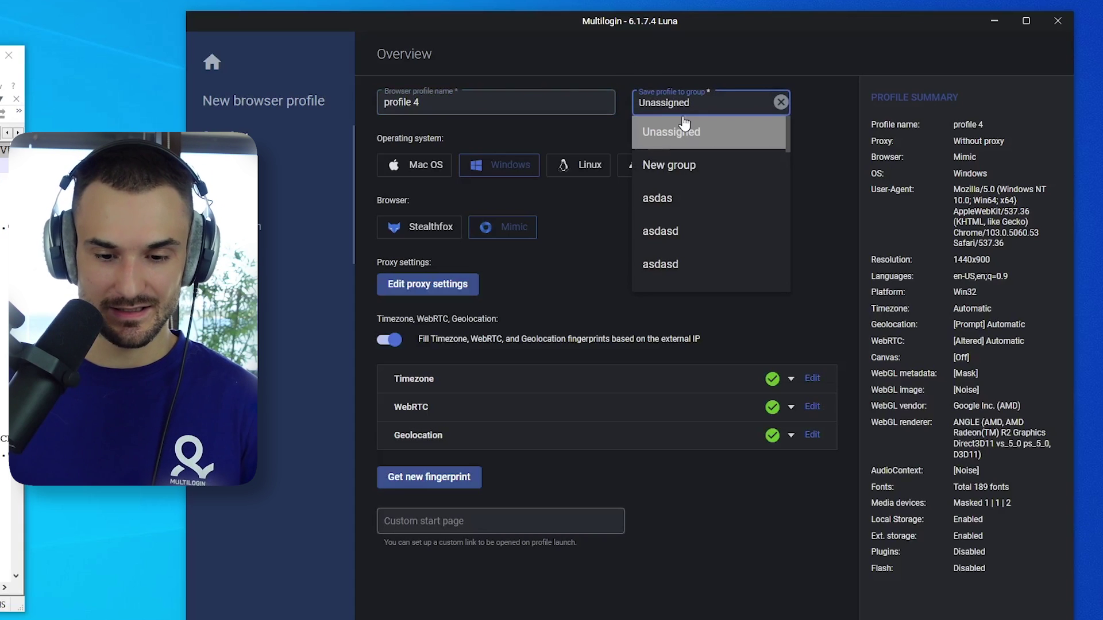
pyautogui.click(700, 166)
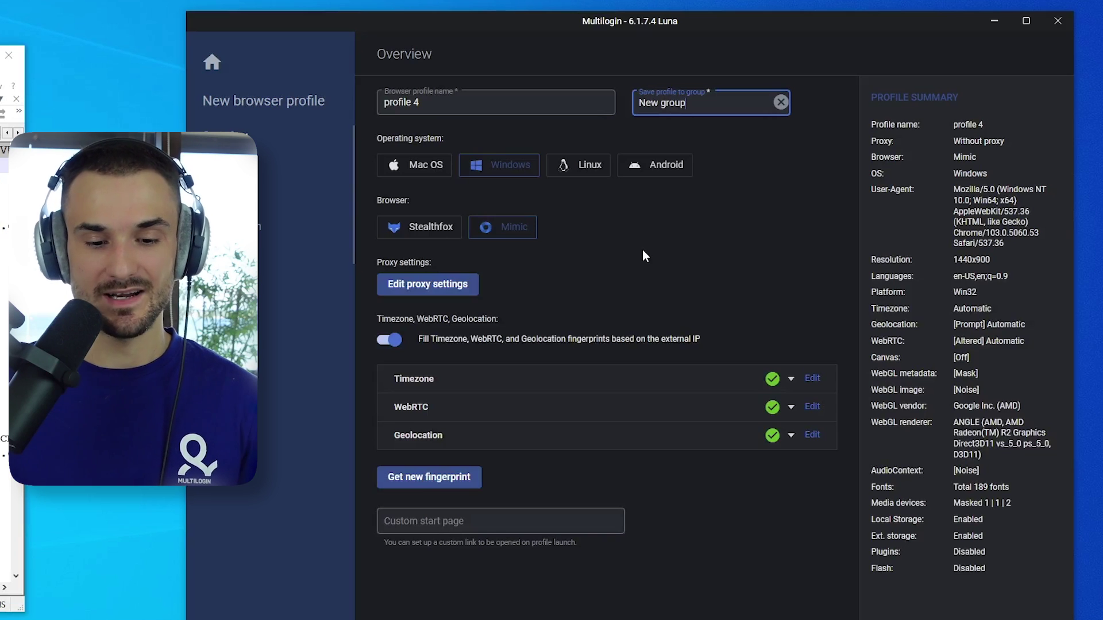
pyautogui.click(444, 237)
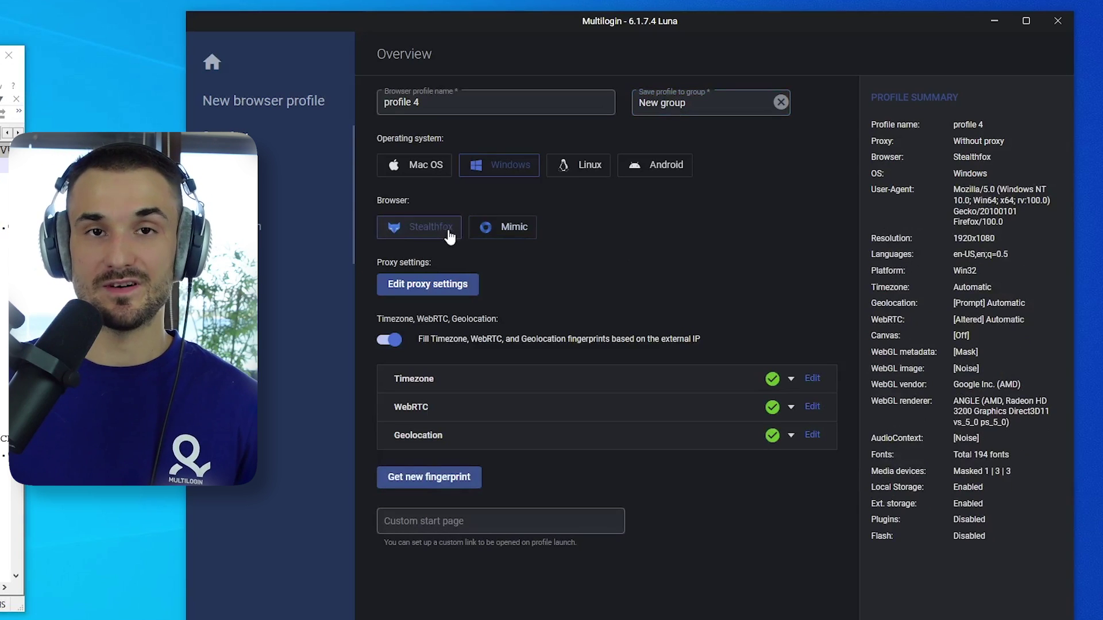
pyautogui.click(512, 233)
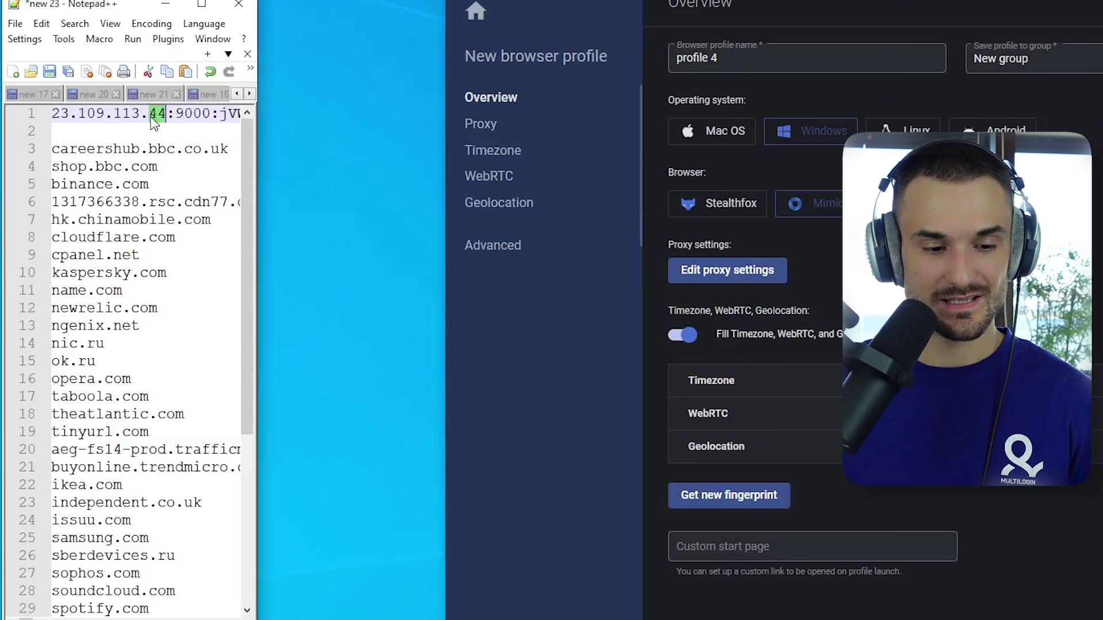
# Step: Give profile 4 the copied HTTP proxy, confirm it passes the check, and create the profile
pyautogui.tripleClick(152, 115)
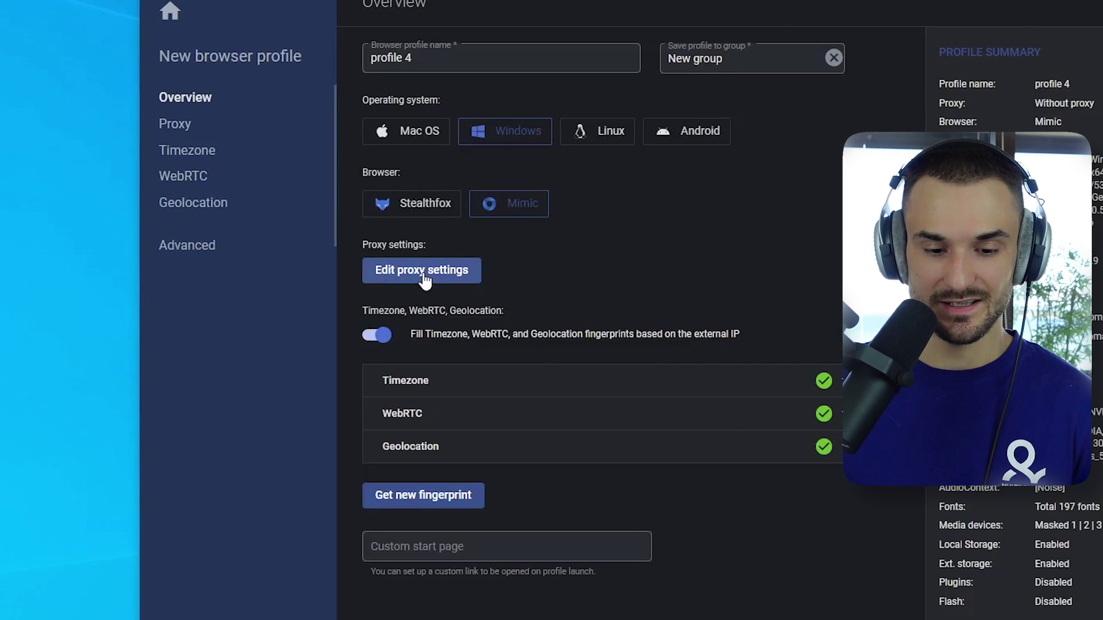
pyautogui.click(726, 272)
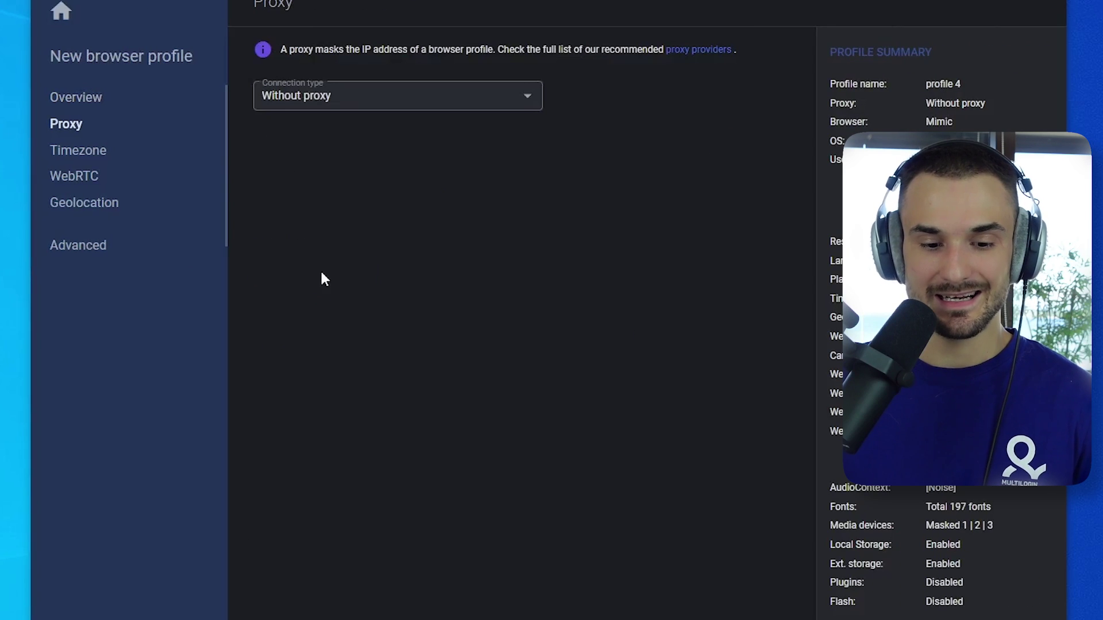
pyautogui.click(732, 101)
pyautogui.click(317, 128)
pyautogui.click(288, 181)
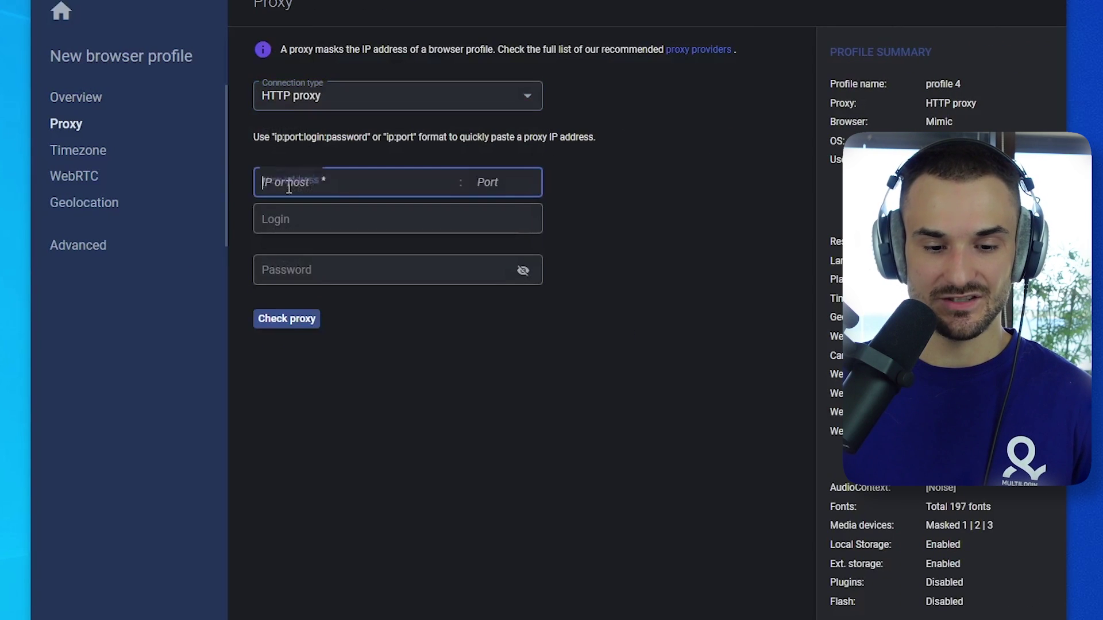
pyautogui.hotkey('ctrl', 'v')
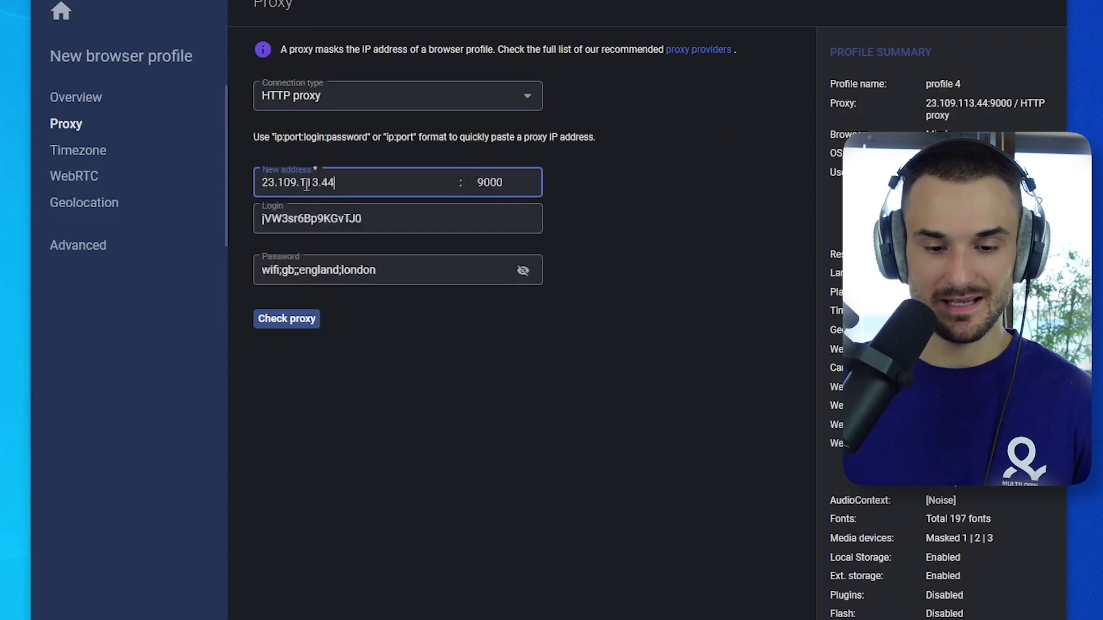
pyautogui.click(305, 320)
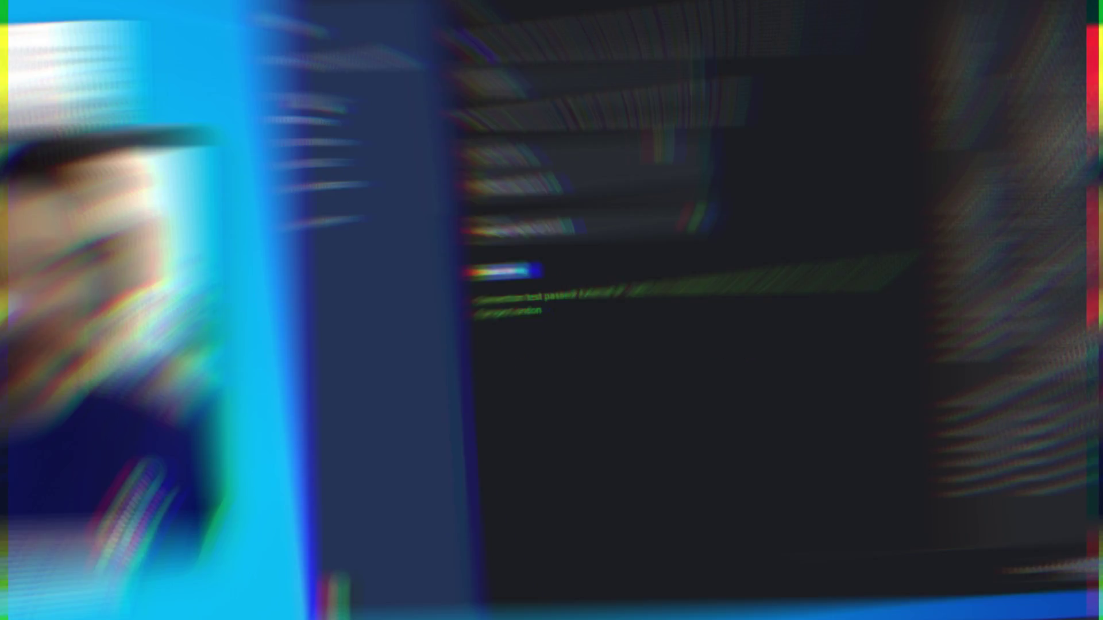
pyautogui.click(86, 97)
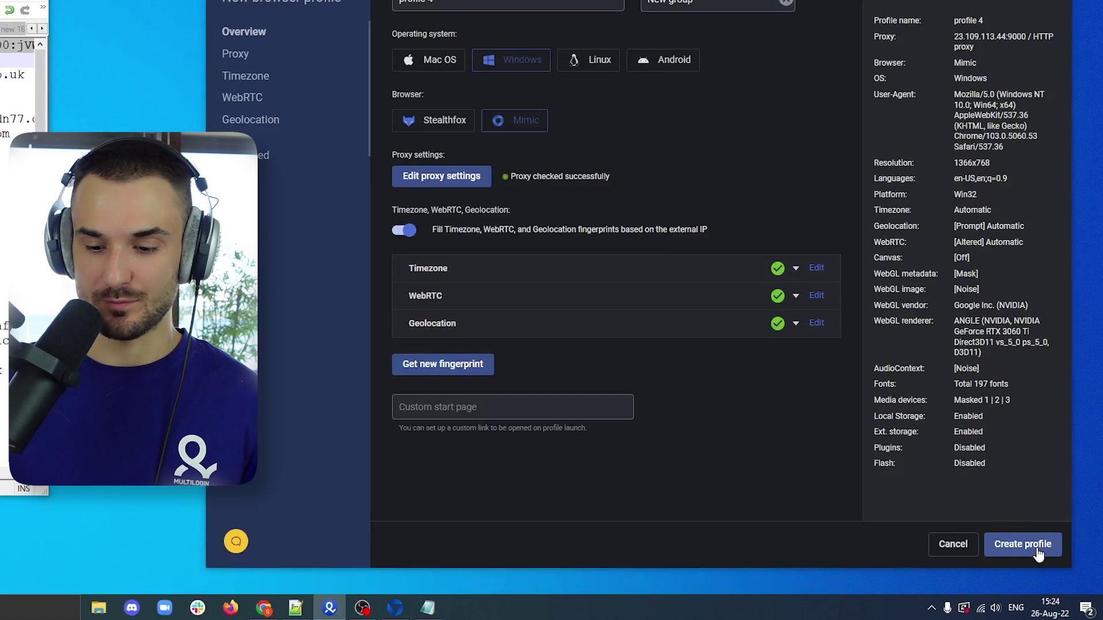
pyautogui.click(1037, 553)
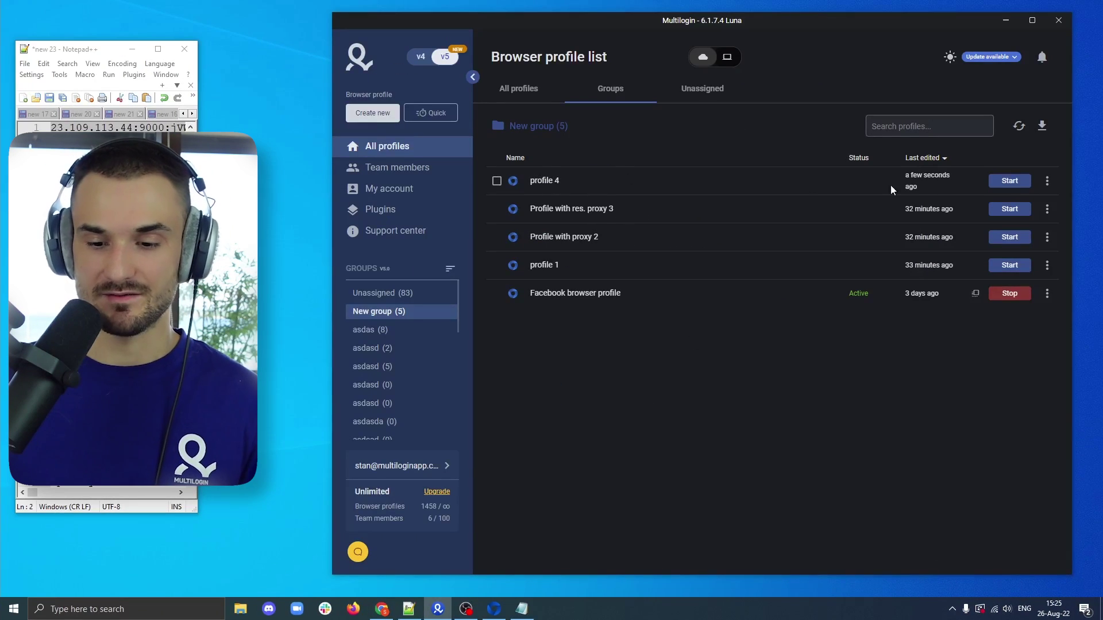
# Step: Launch profile 4's browser so it shows as Active in New group
pyautogui.click(1009, 181)
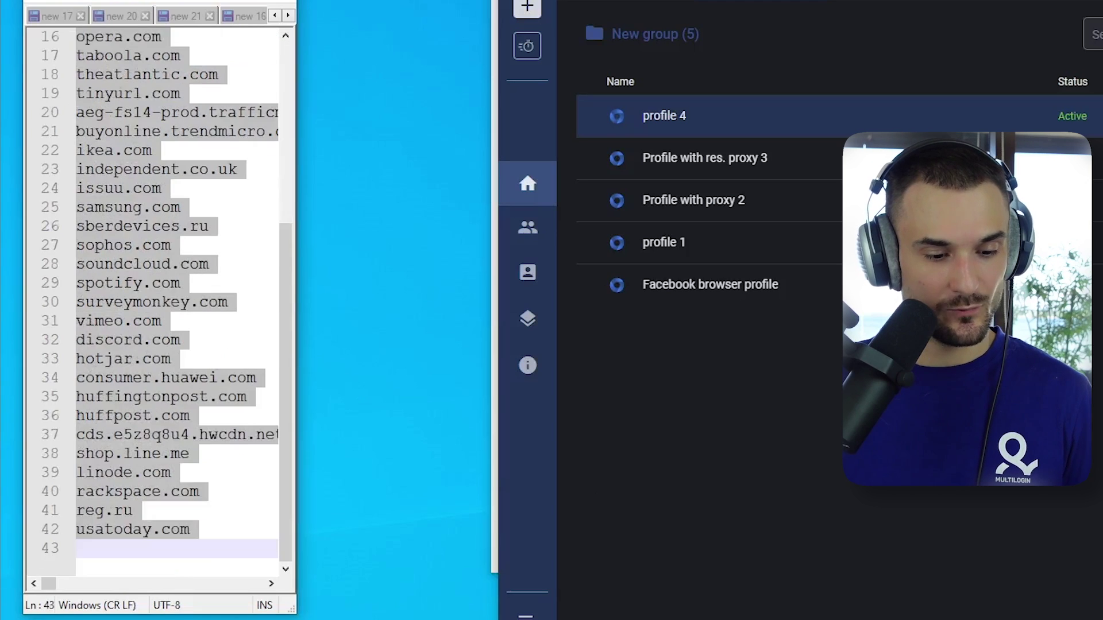
pyautogui.scroll(1, 256, 345)
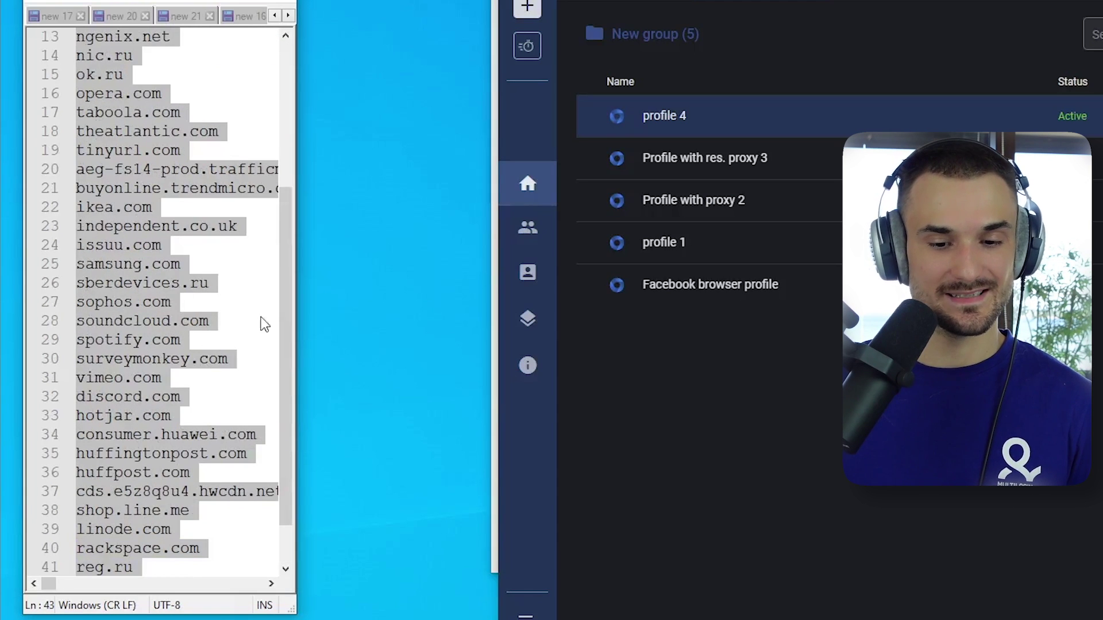
pyautogui.scroll(4, 149, 318)
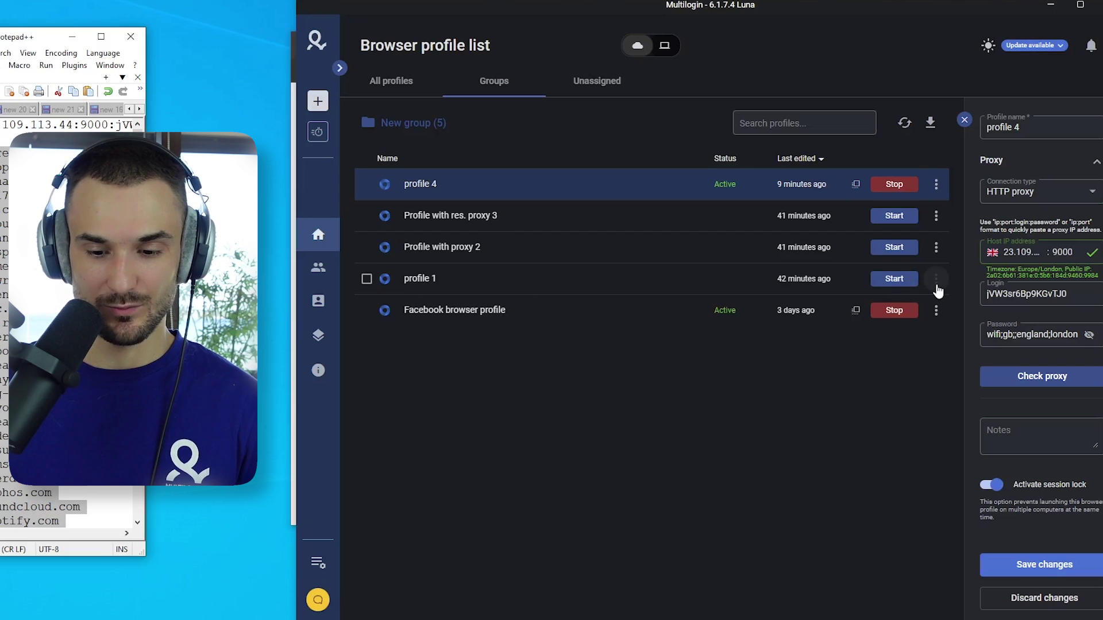
# Step: Run CookieRobot on profile 1 with the pasted URL list, closing and saving the profile afterward
pyautogui.click(935, 278)
pyautogui.click(964, 414)
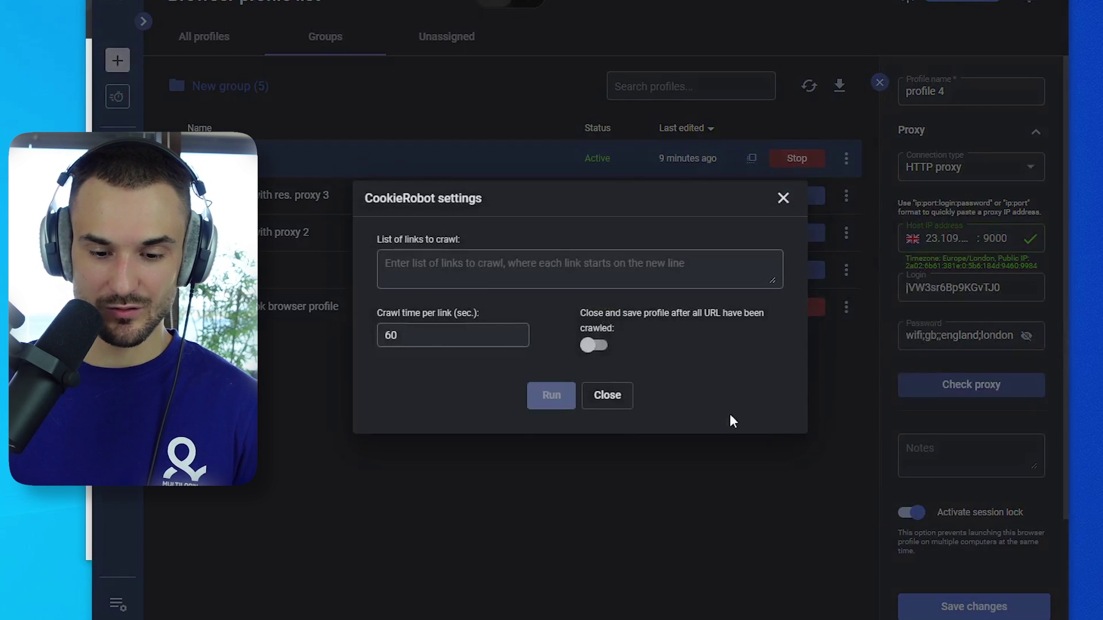
pyautogui.click(483, 266)
pyautogui.hotkey('ctrl', 'v')
pyautogui.scroll(10, 482, 267)
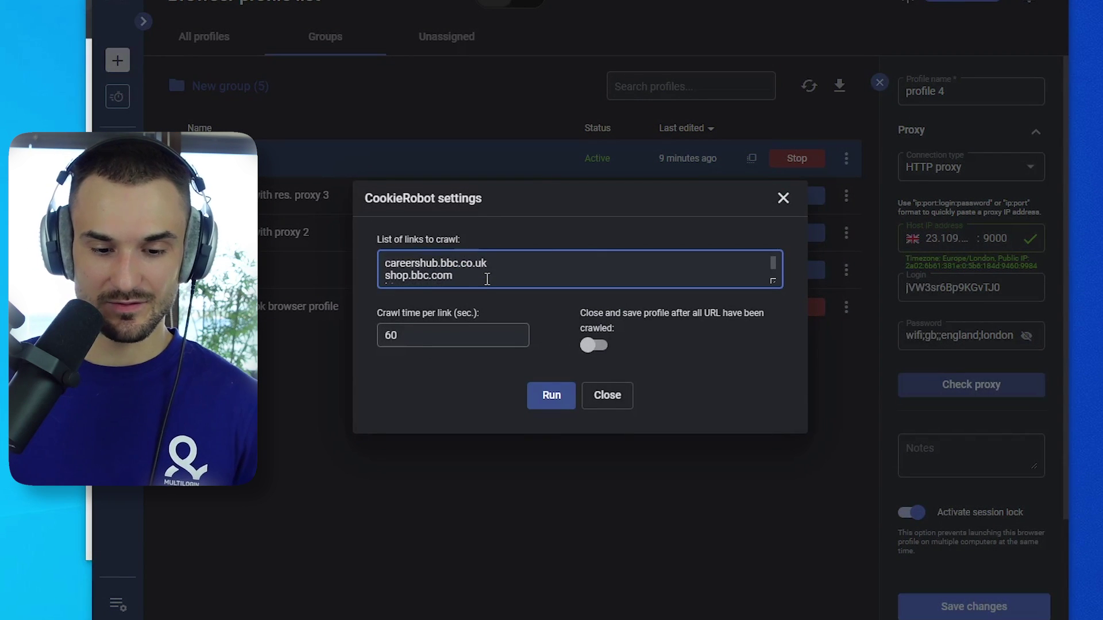
pyautogui.click(593, 345)
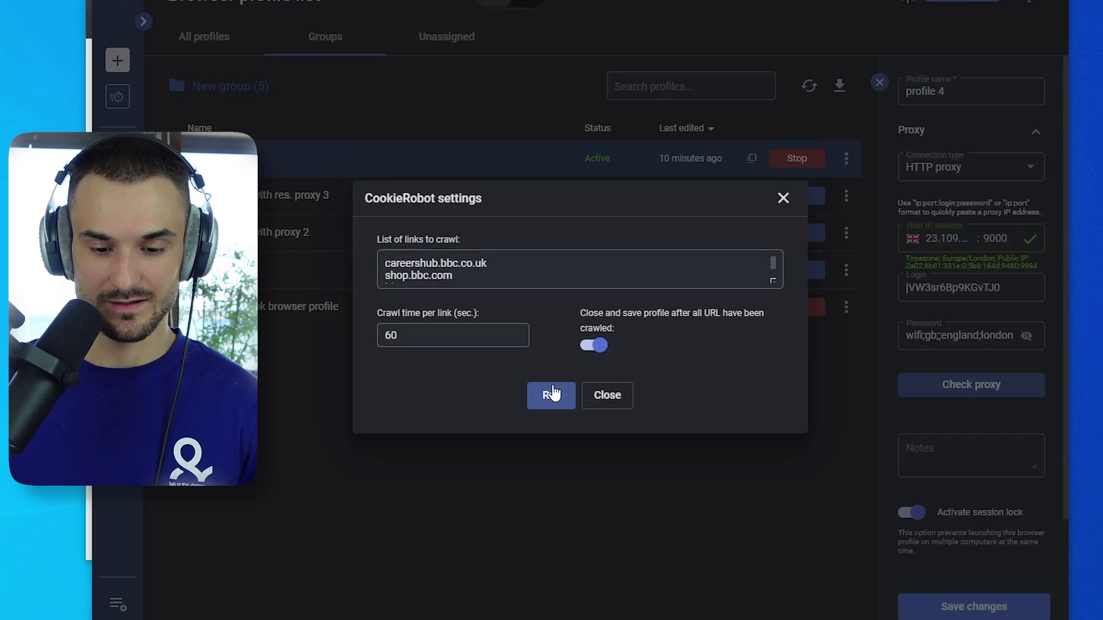
pyautogui.click(550, 395)
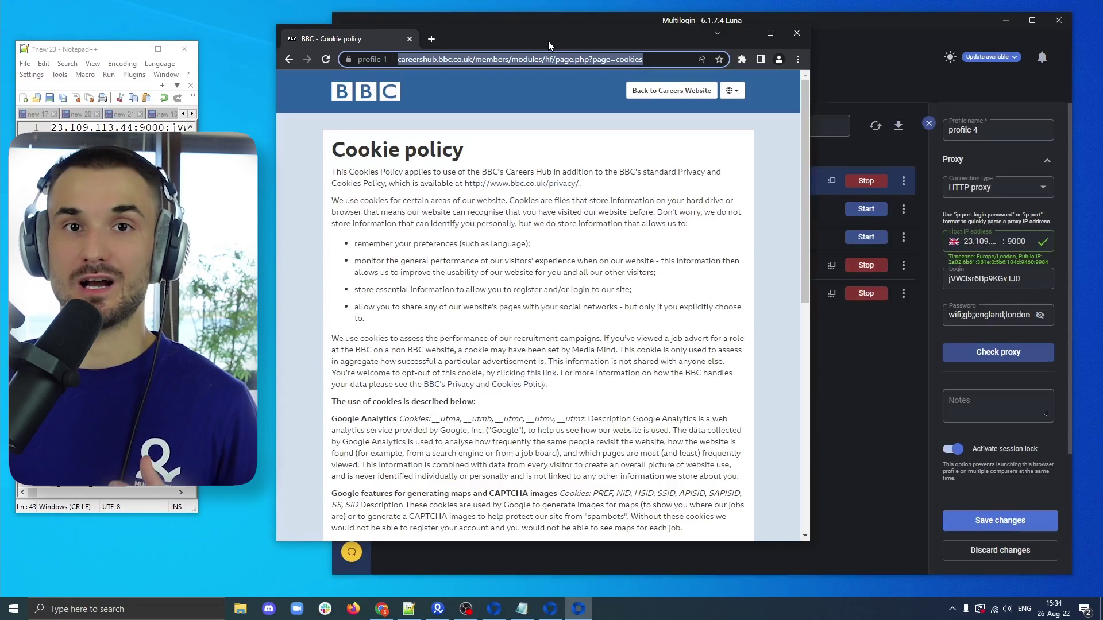
# Step: Close the crawling browser window showing the BBC cookie policy page
pyautogui.click(798, 32)
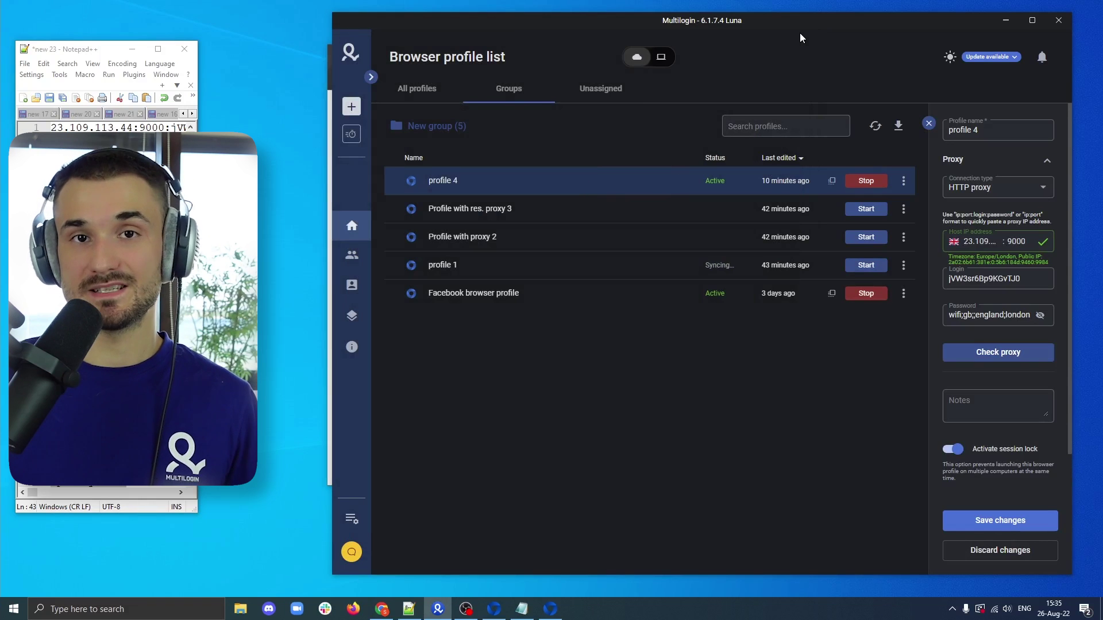